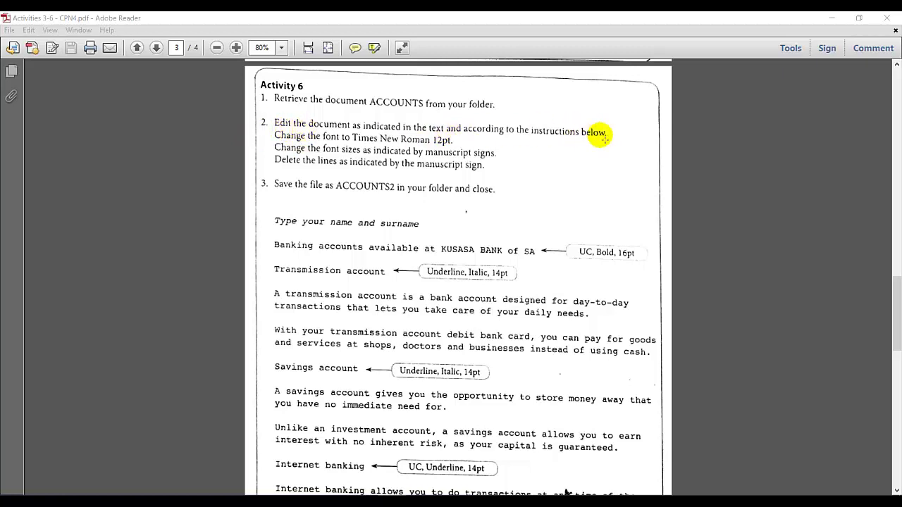
Step: Open the ACCOUNTS Word document from the N4 Student CD files for Office 2010 folder on the desktop
click(829, 21)
click(511, 165)
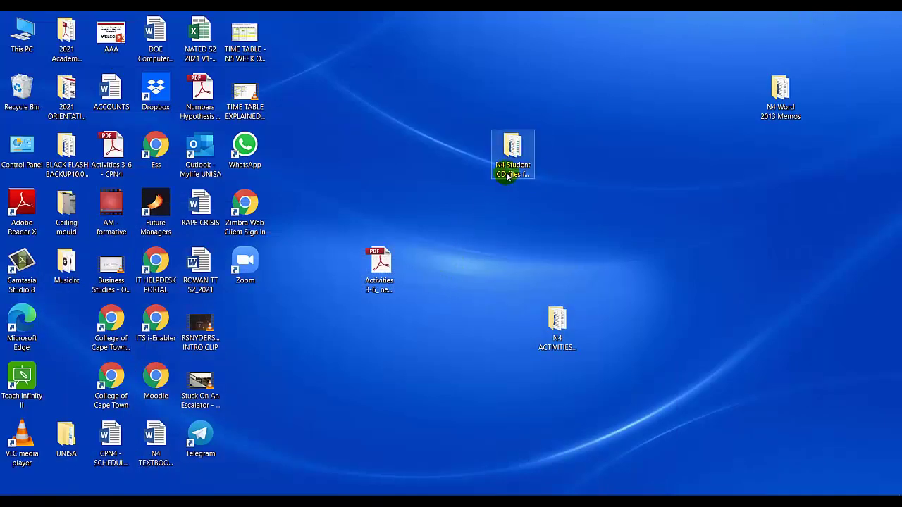
double_click(511, 165)
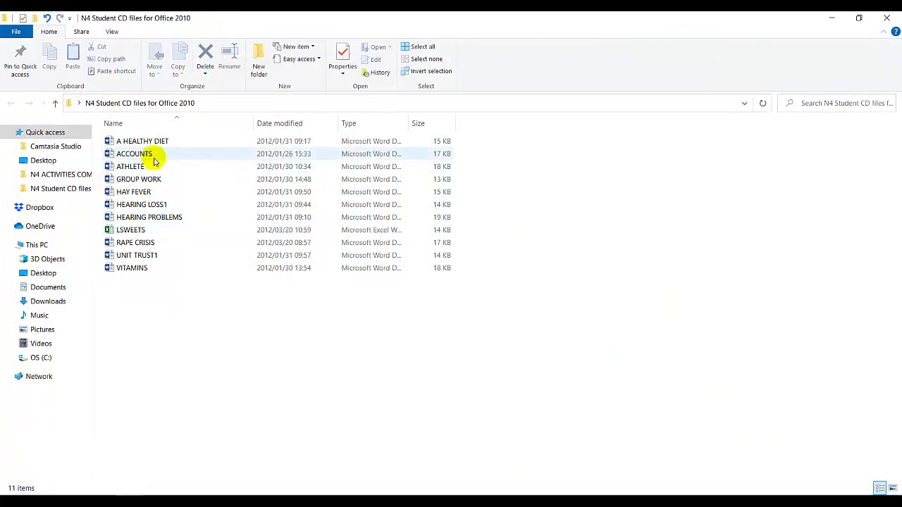
click(153, 157)
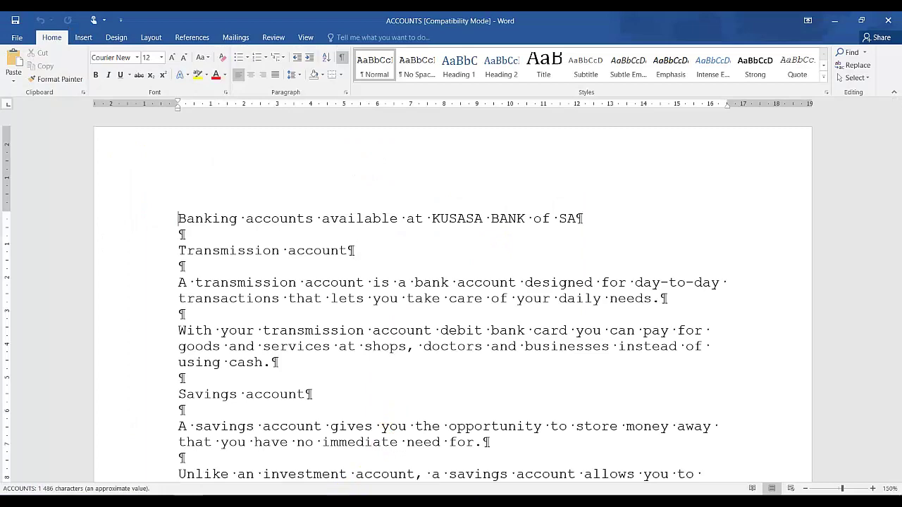
Step: Enter the student's initial and surname in capitals above the Banking accounts heading, with an empty paragraph separating them
click(346, 502)
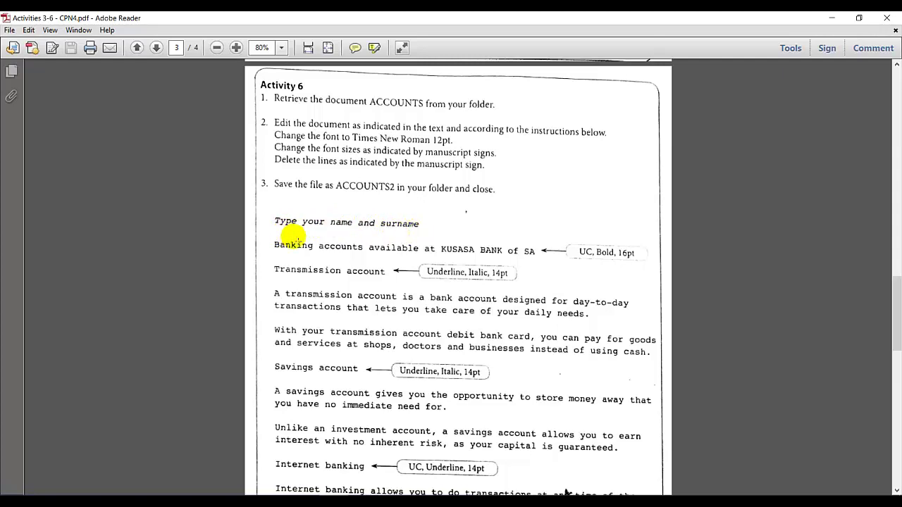
click(328, 495)
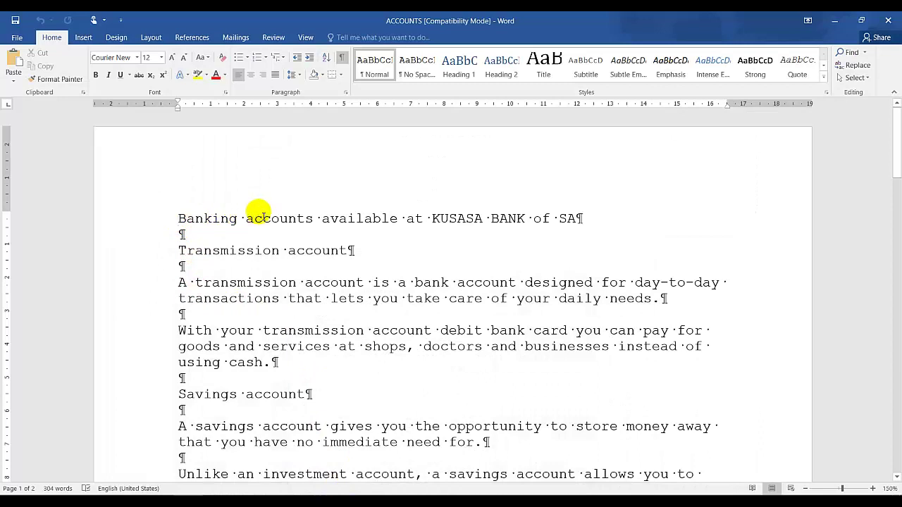
key(Return)
key(Return)
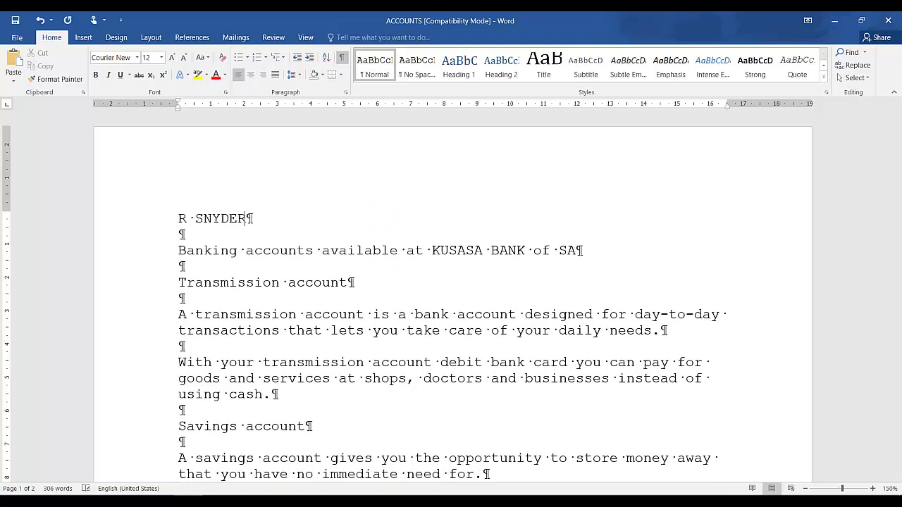
click(261, 214)
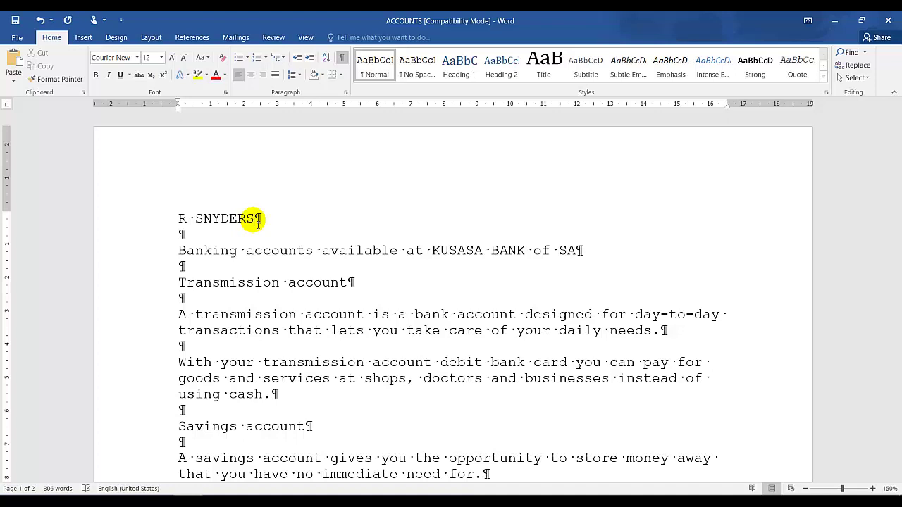
Step: Change the font of the entire document to Times New Roman
key(ctrl+a)
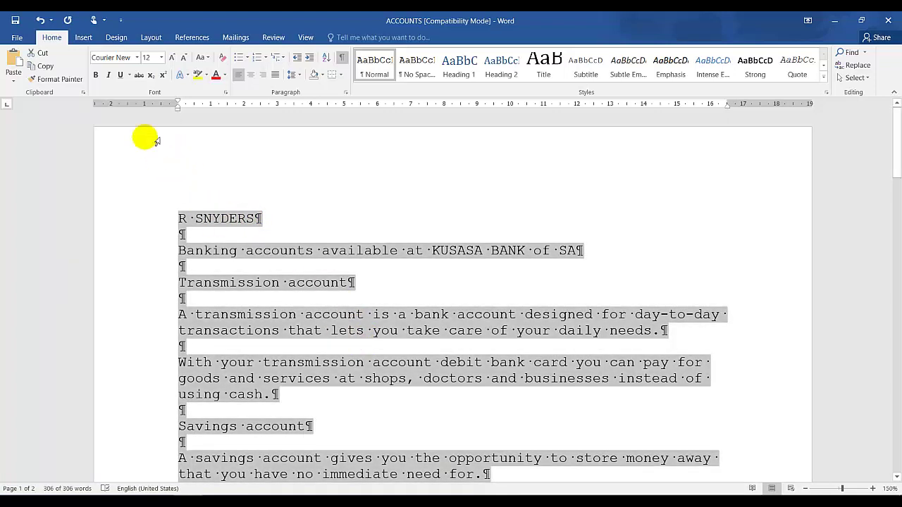
click(137, 57)
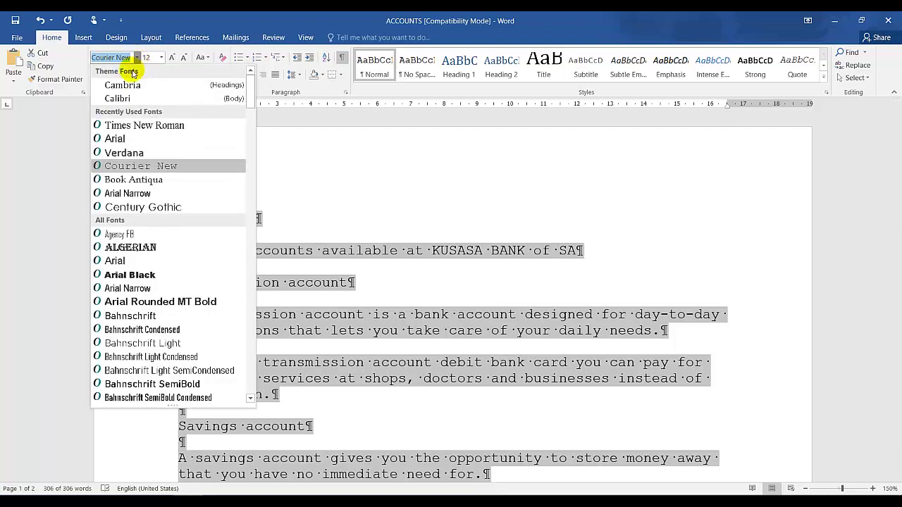
click(118, 125)
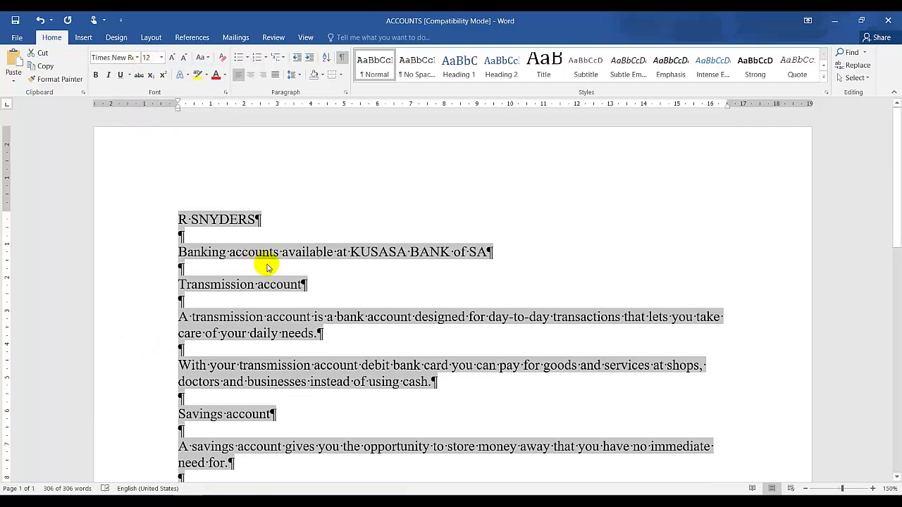
click(339, 286)
Step: Format the heading "Banking accounts available at KUSASA BANK of SA" as 16 pt, UPPERCASE and bold, following the activity sheet
key(alt+Tab)
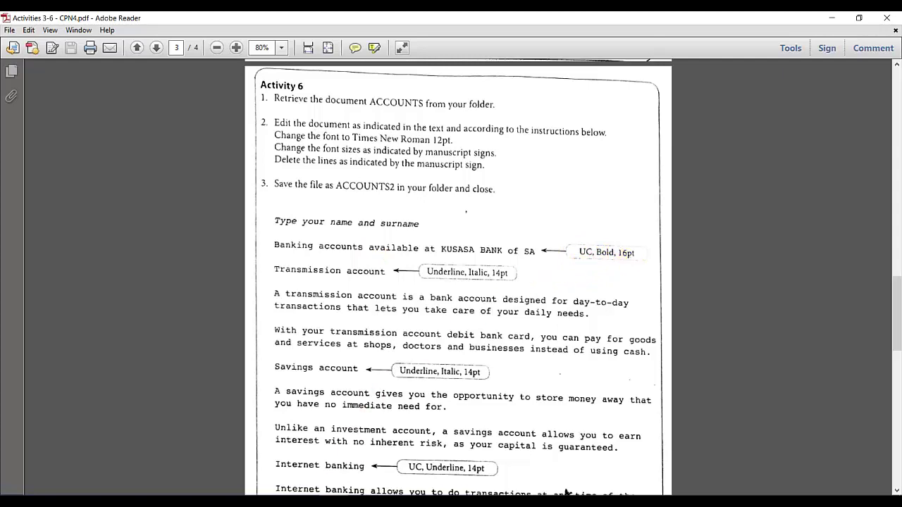
click(338, 496)
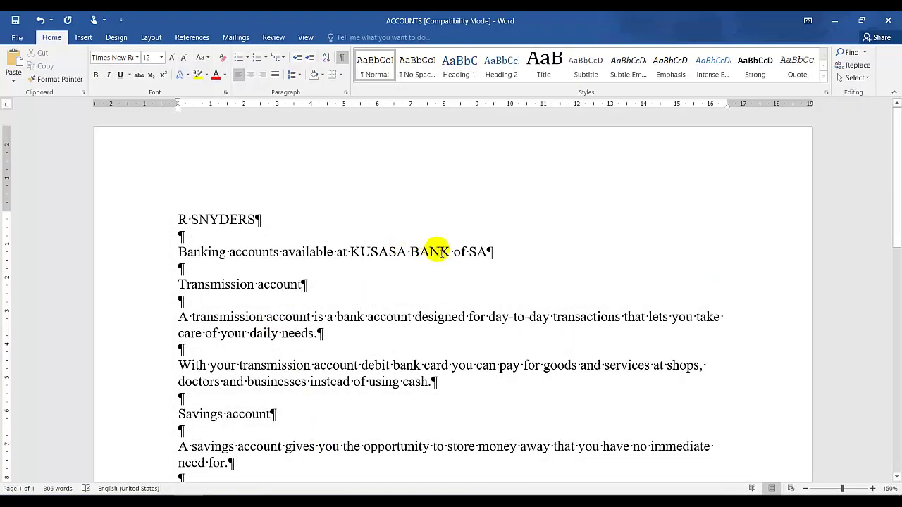
drag(497, 251, 180, 252)
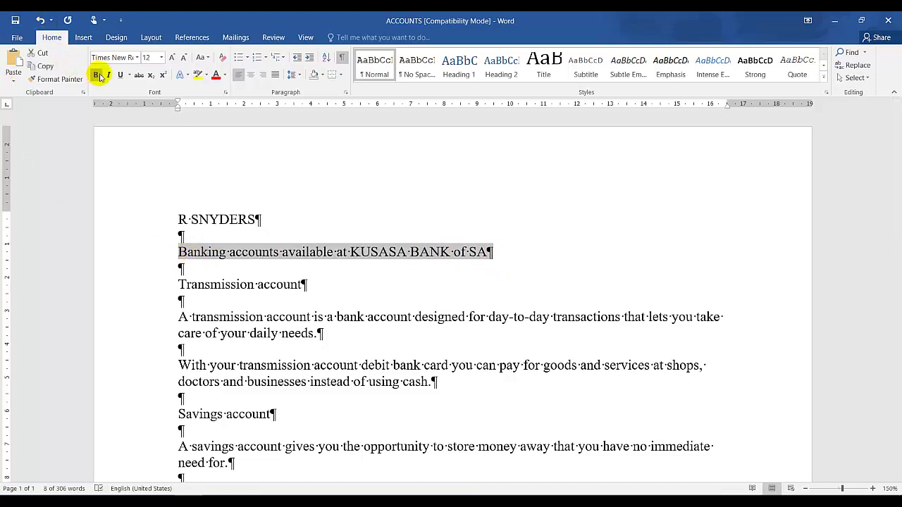
click(173, 58)
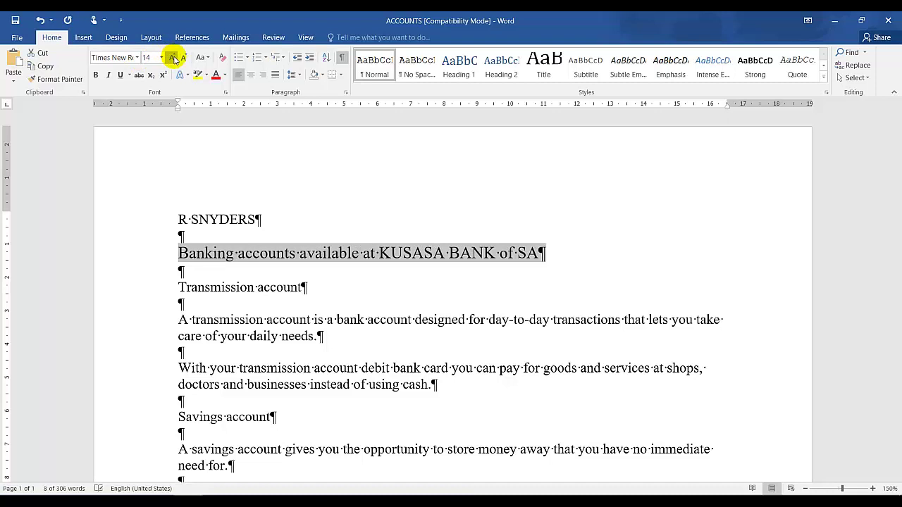
click(174, 57)
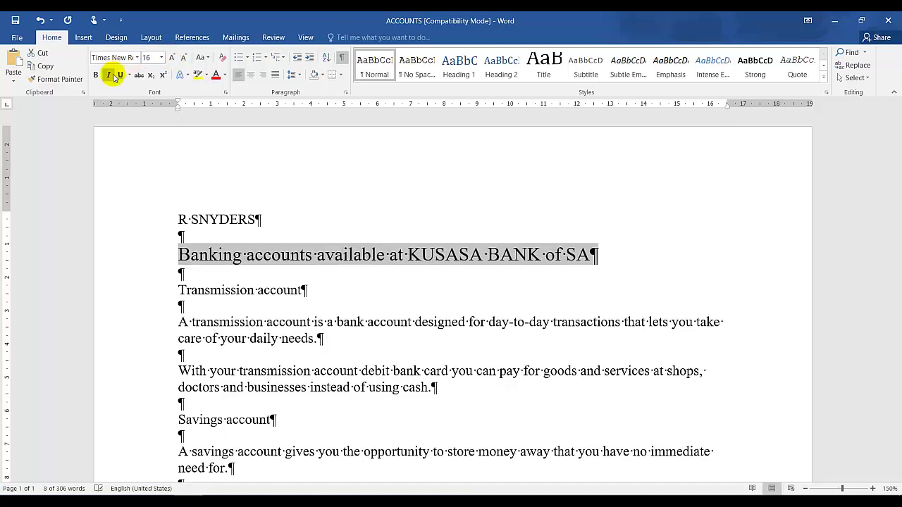
click(208, 58)
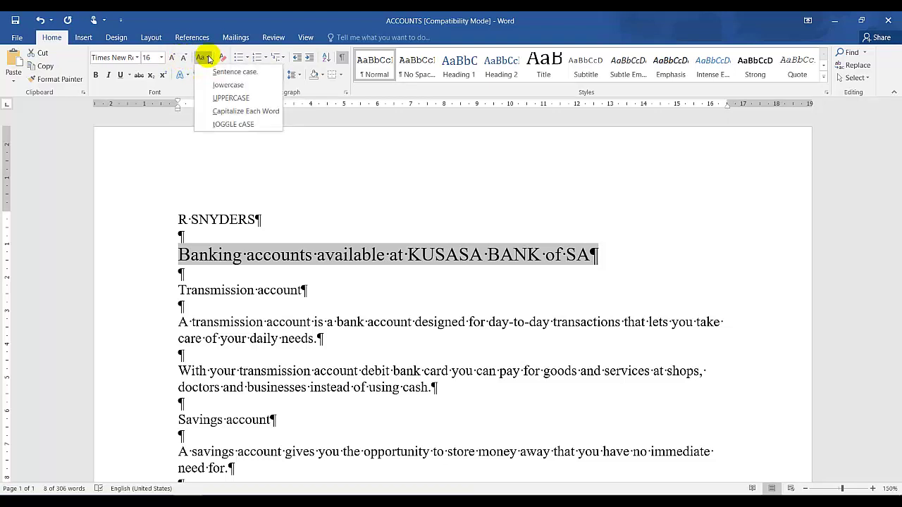
click(220, 98)
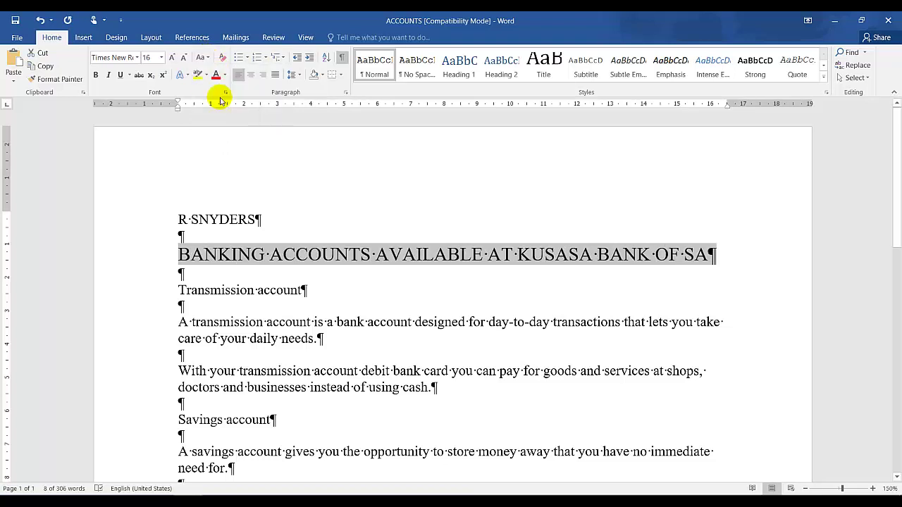
click(97, 76)
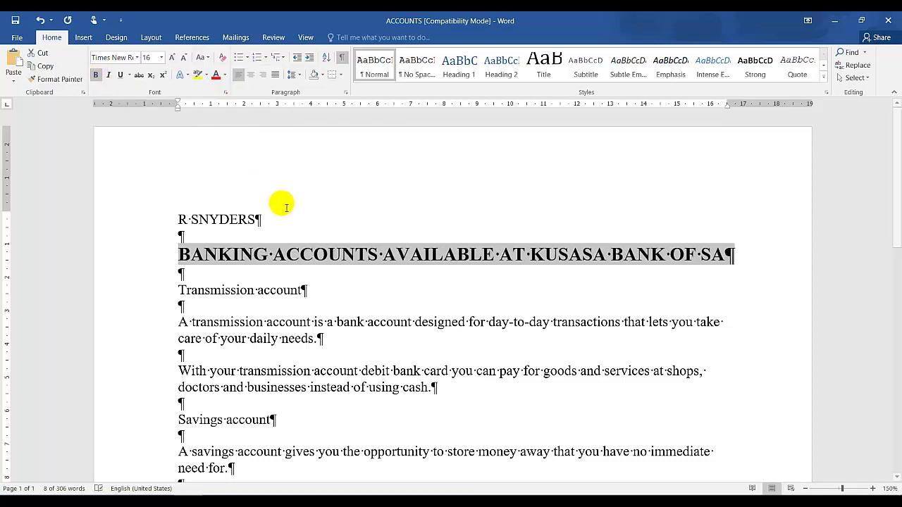
click(339, 289)
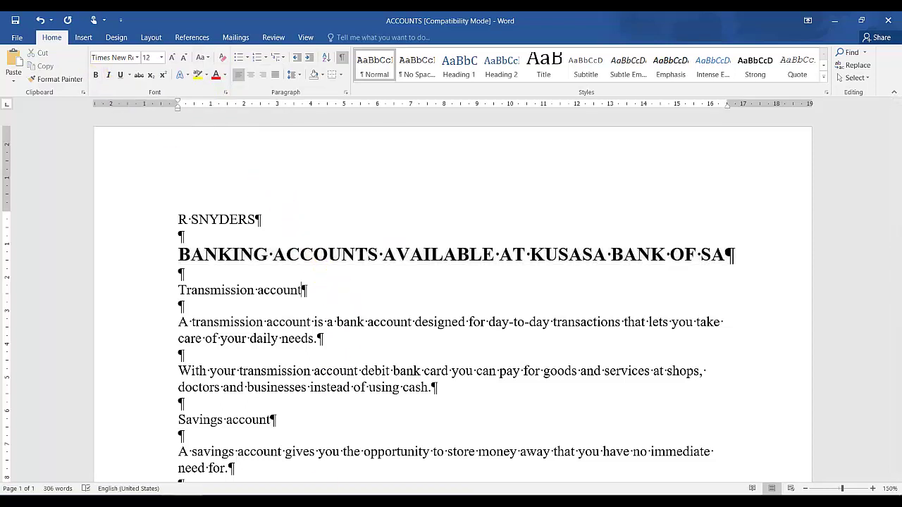
Step: Format the Transmission account and Savings account headings together as underlined, italic and 14 pt, following the activity sheet
key(alt+Tab)
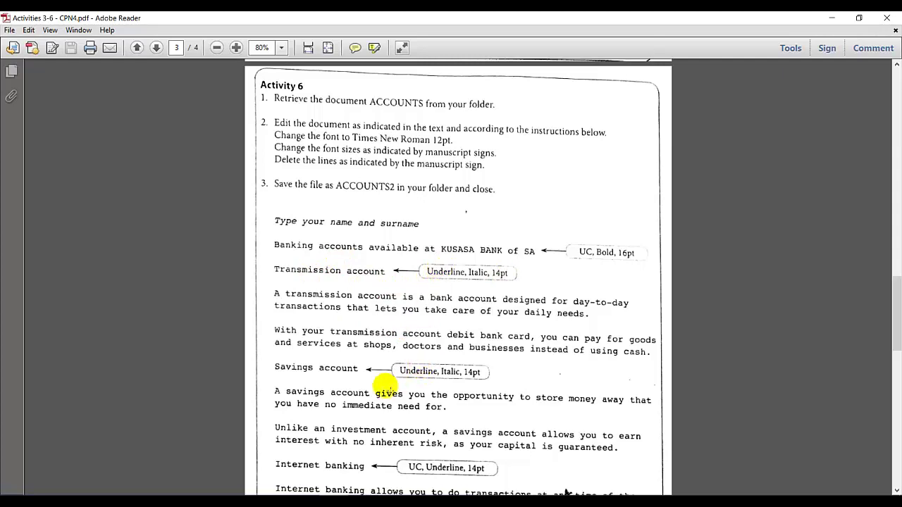
key(alt+Tab)
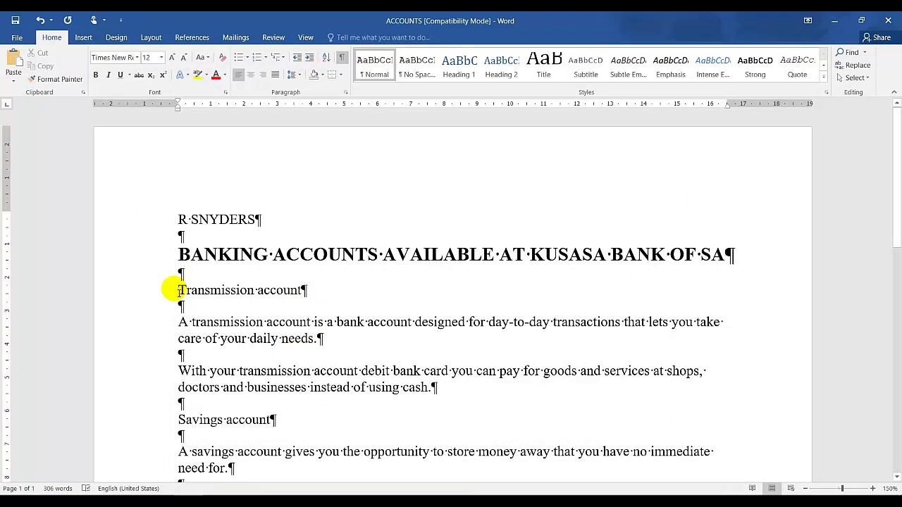
key(ctrl+a)
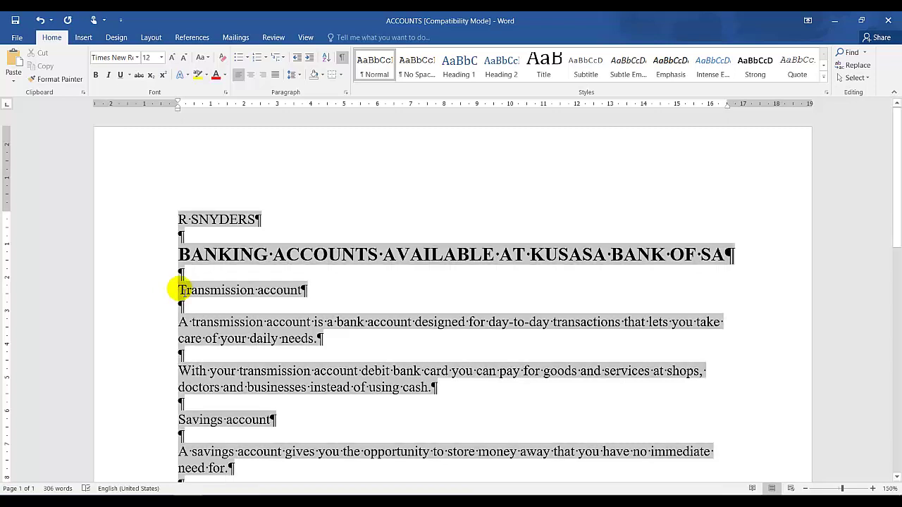
click(195, 297)
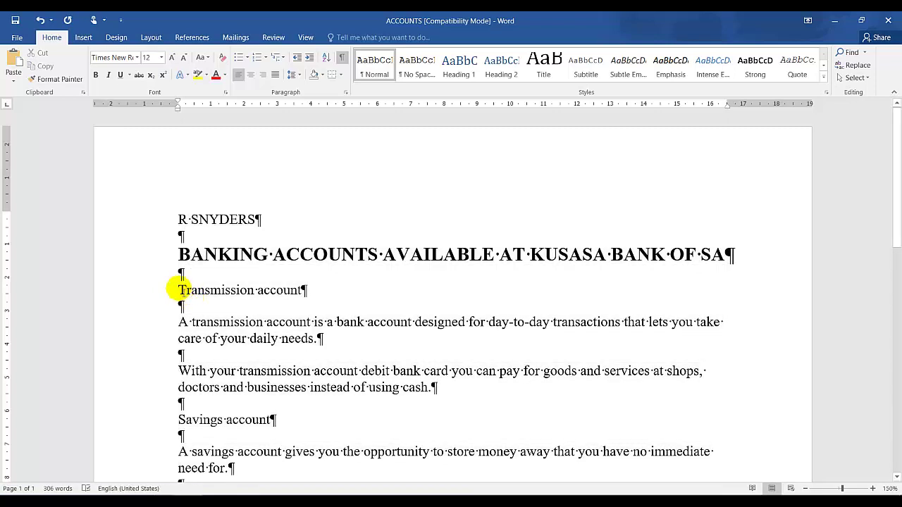
triple_click(189, 291)
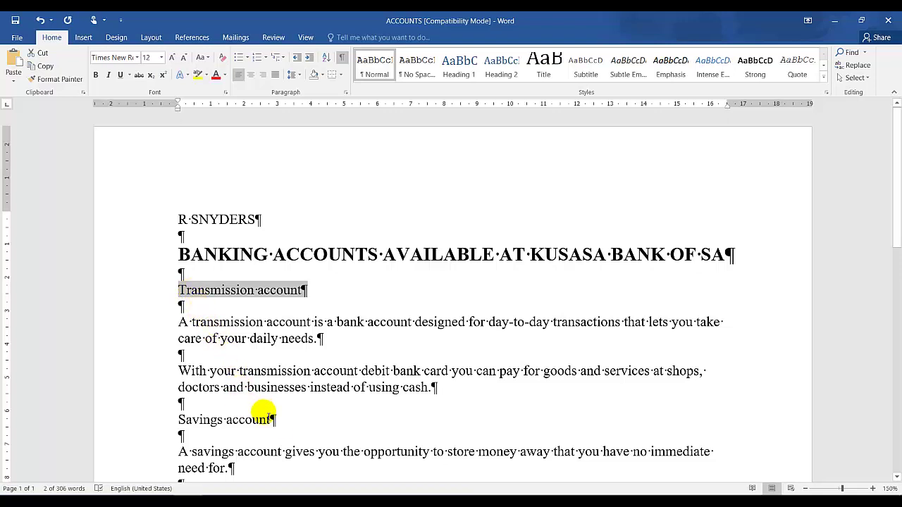
drag(272, 419, 191, 422)
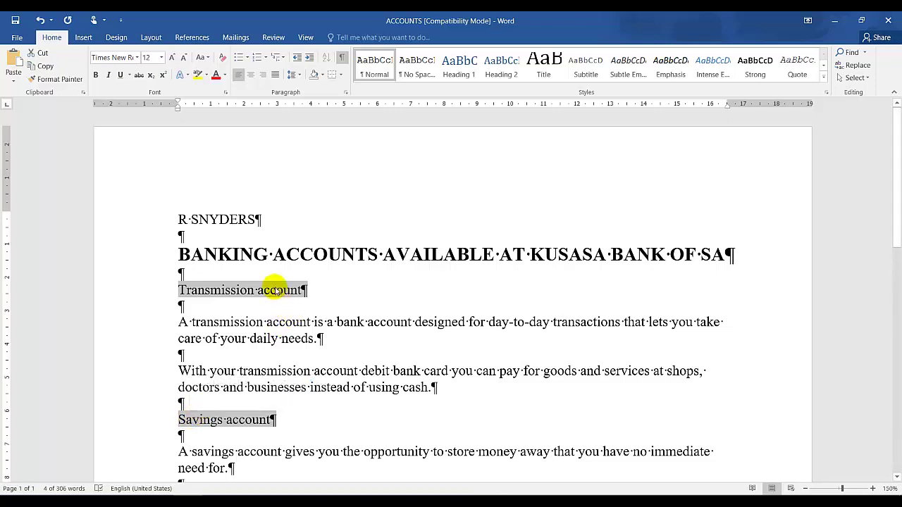
click(121, 76)
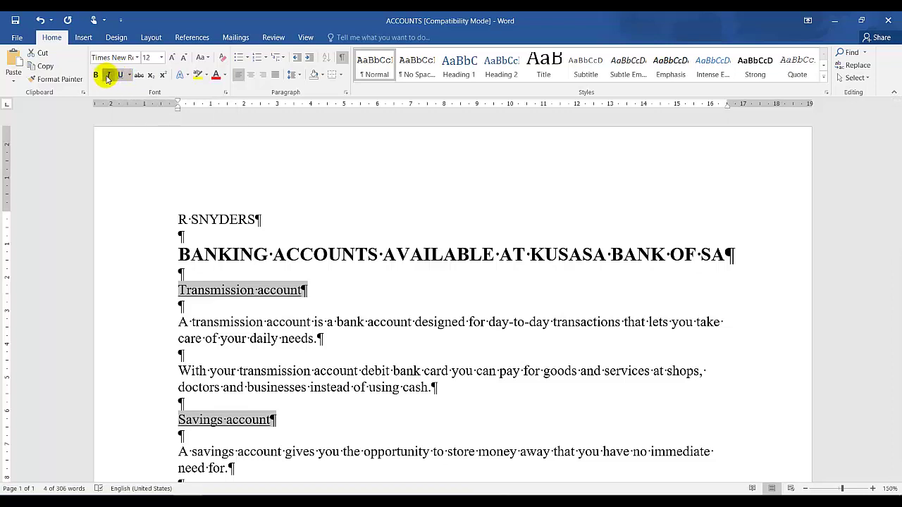
click(108, 76)
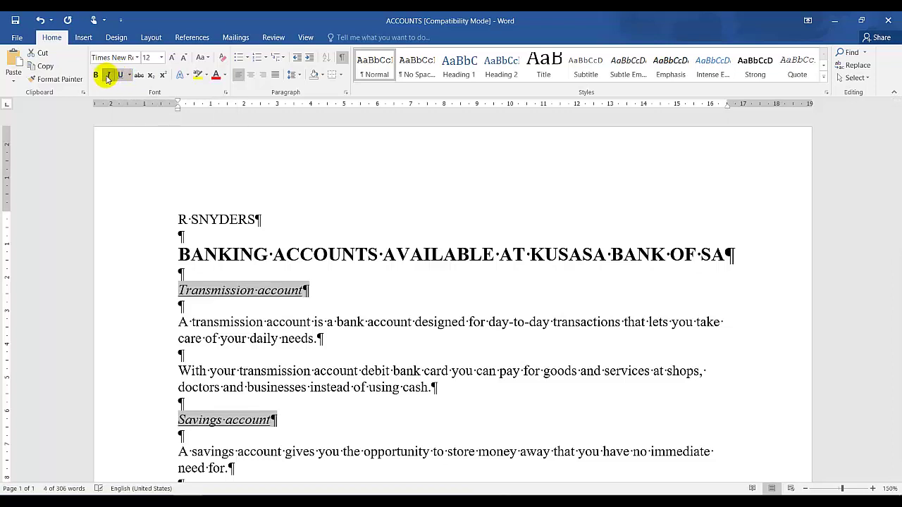
click(174, 58)
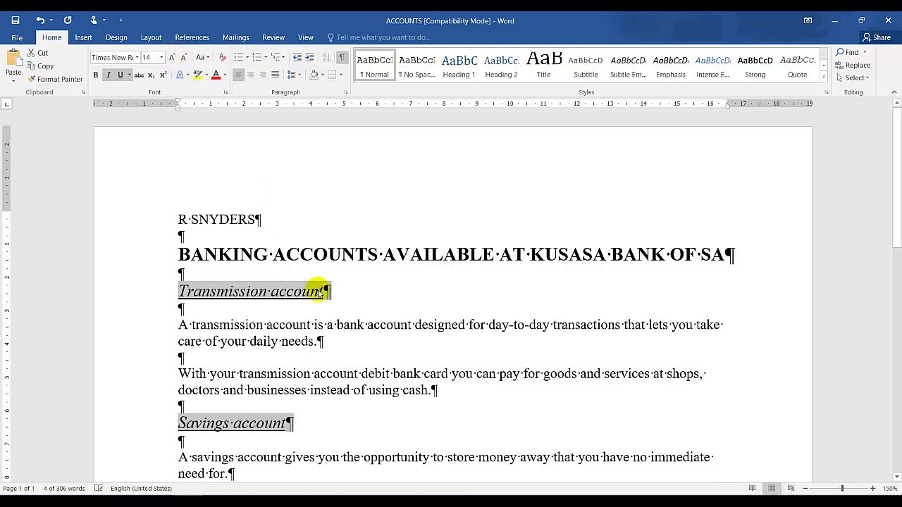
click(347, 354)
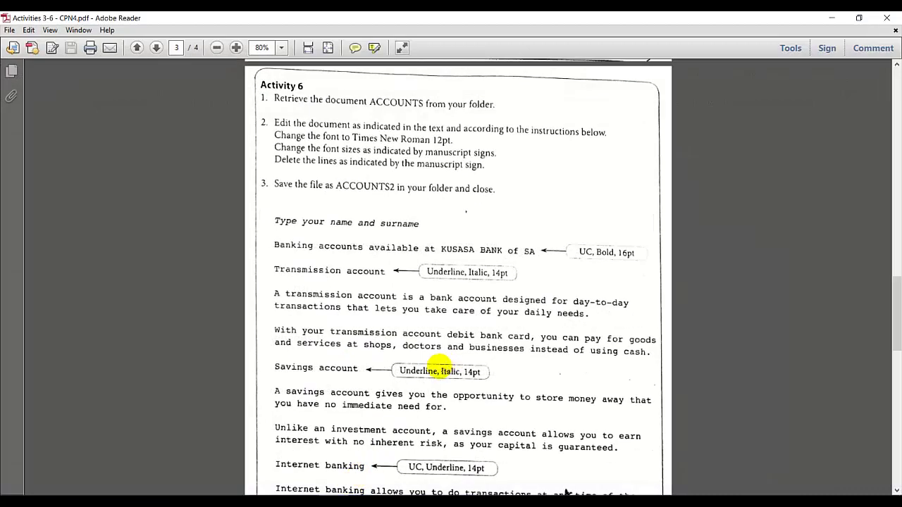
Step: Format the Internet banking and Credit cards headings together as UPPERCASE, underlined and 14 pt, following the activity sheet
scroll(441, 372, down, 3)
scroll(439, 371, down, 1)
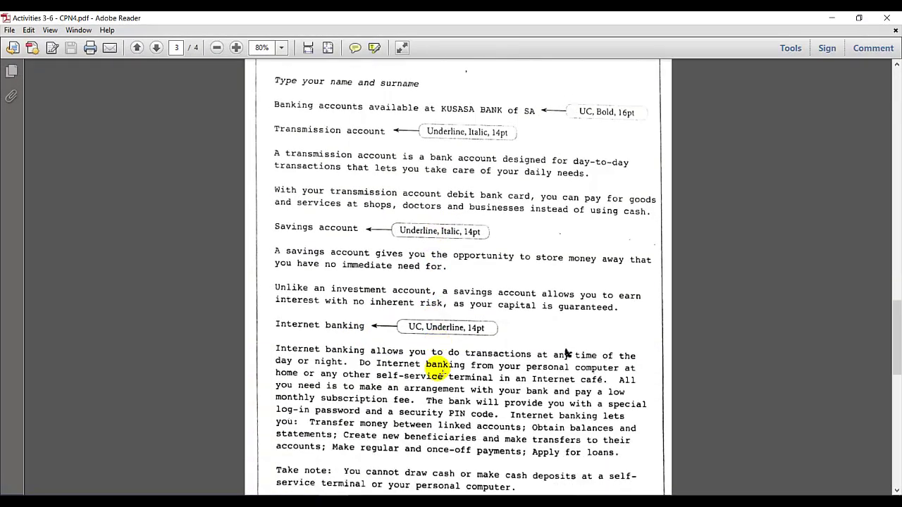
scroll(432, 361, down, 1)
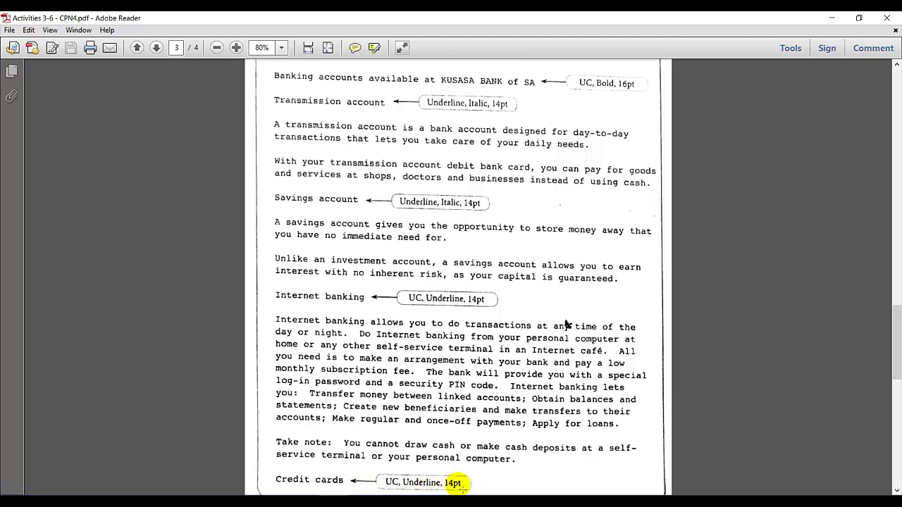
click(342, 504)
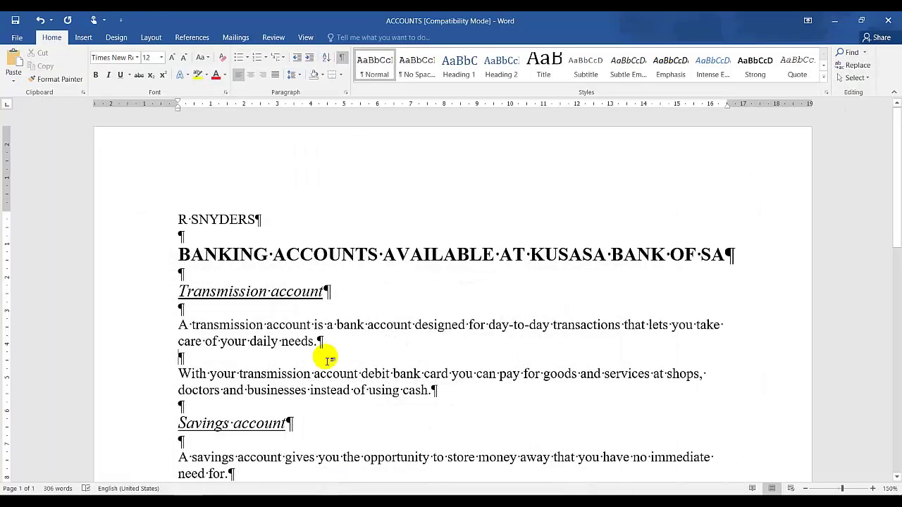
scroll(322, 359, down, 5)
scroll(321, 359, down, 1)
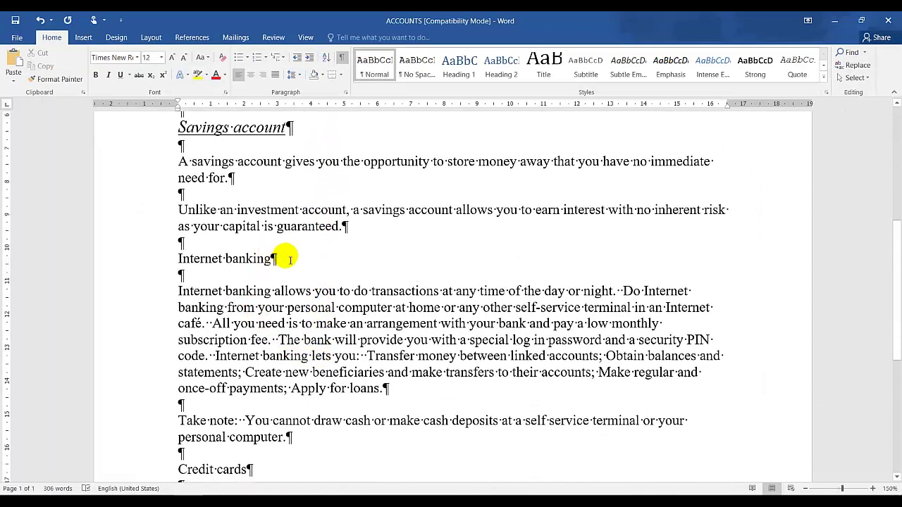
drag(290, 261, 177, 257)
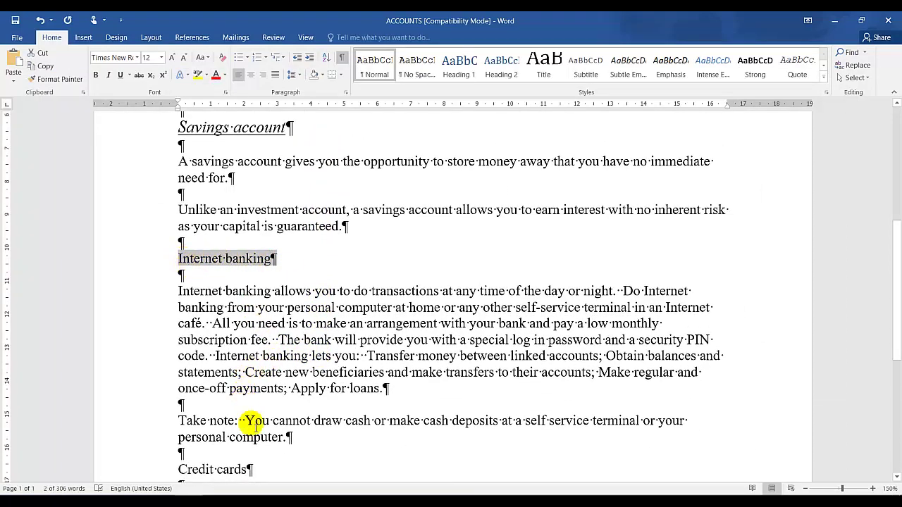
drag(251, 469, 181, 469)
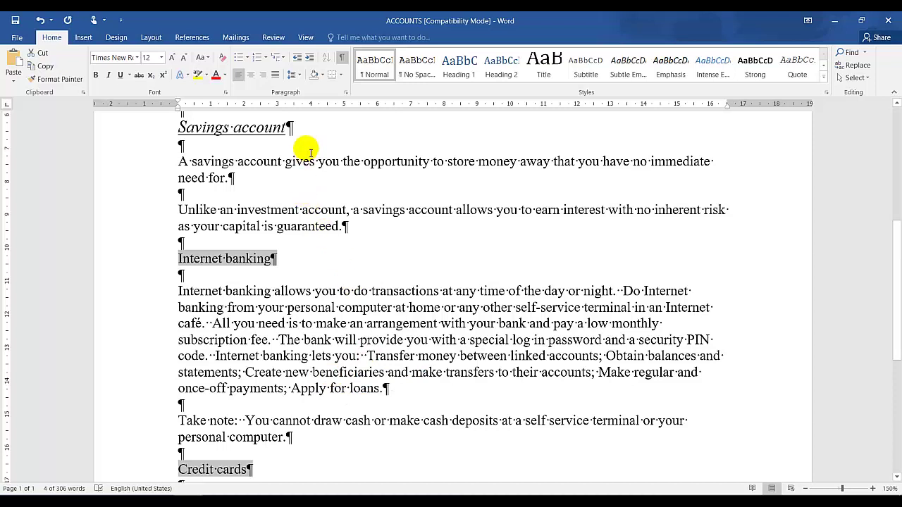
click(201, 57)
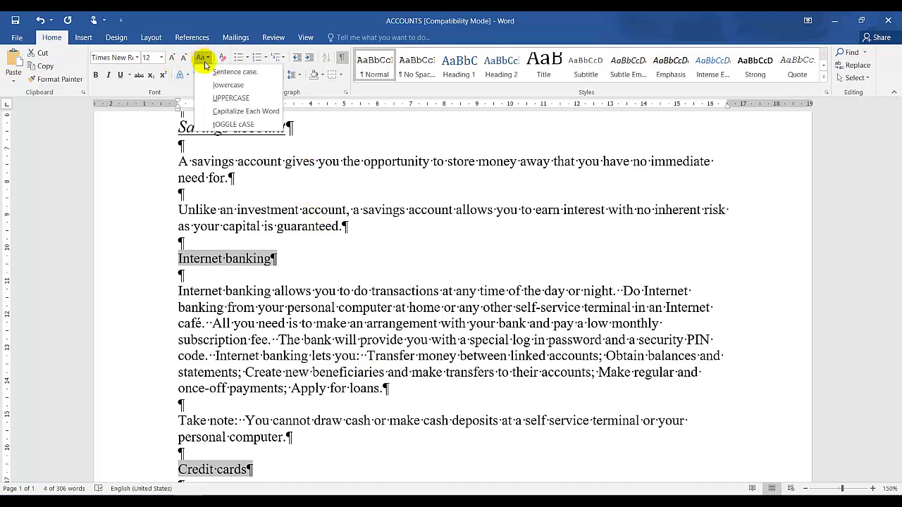
click(219, 98)
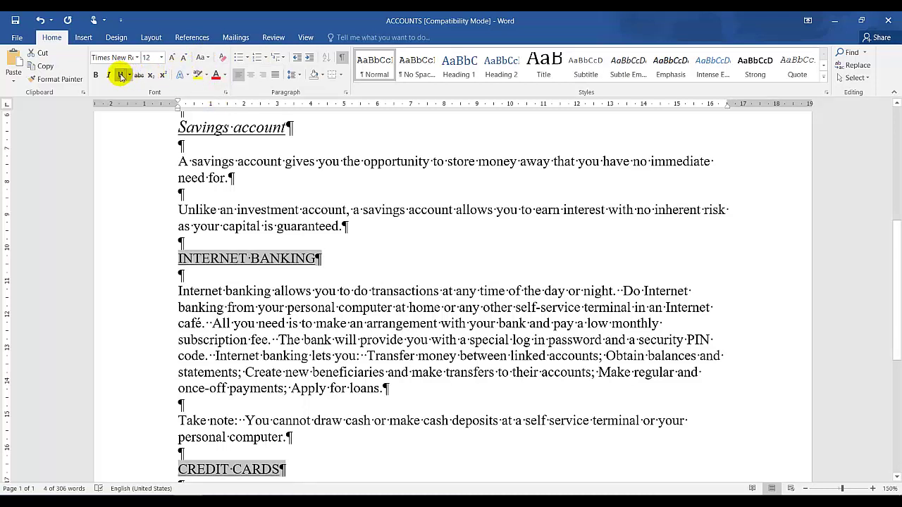
click(174, 58)
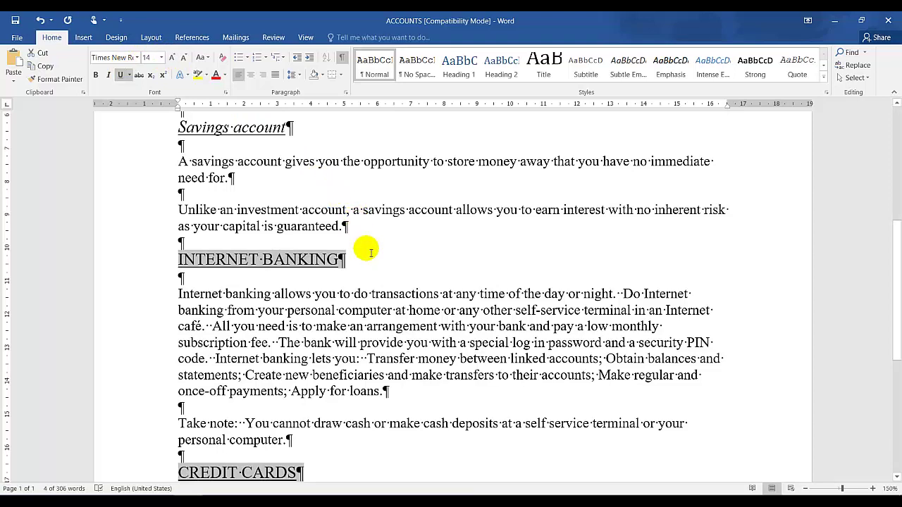
Step: Delete the paragraph about full-time students younger than 25 years and its extra empty line under Credit cards, following the activity sheet
scroll(368, 249, down, 3)
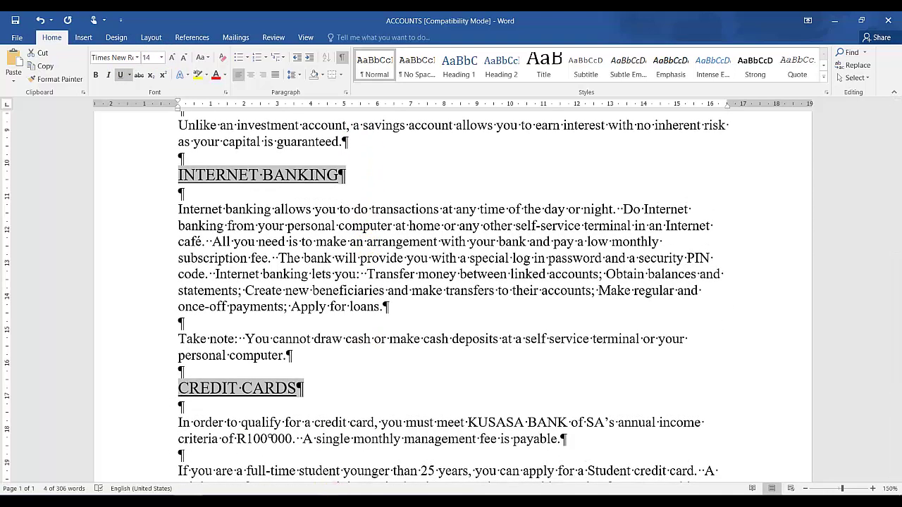
click(333, 500)
scroll(413, 439, down, 4)
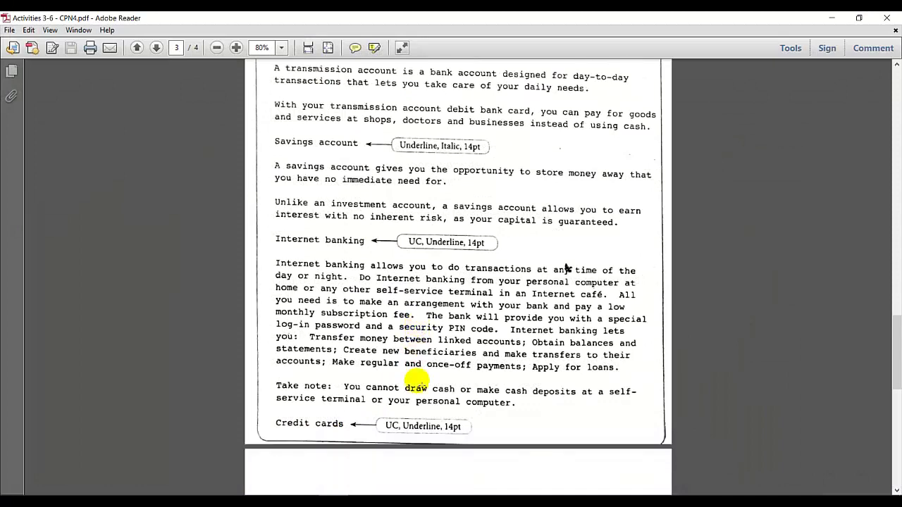
scroll(418, 382, down, 6)
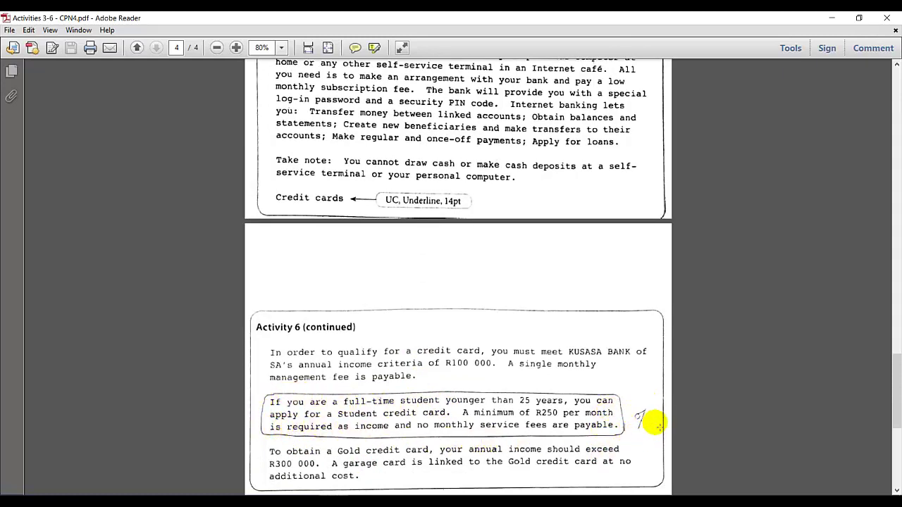
key(alt+Tab)
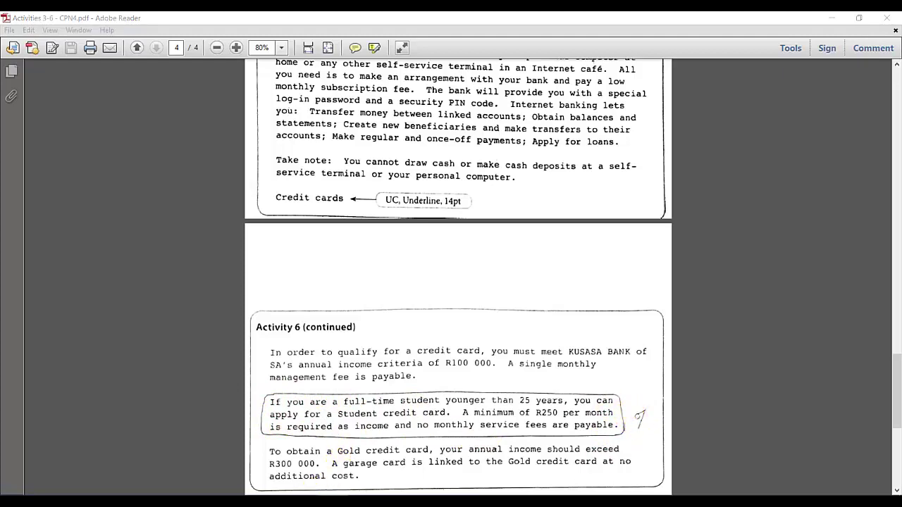
scroll(362, 367, down, 5)
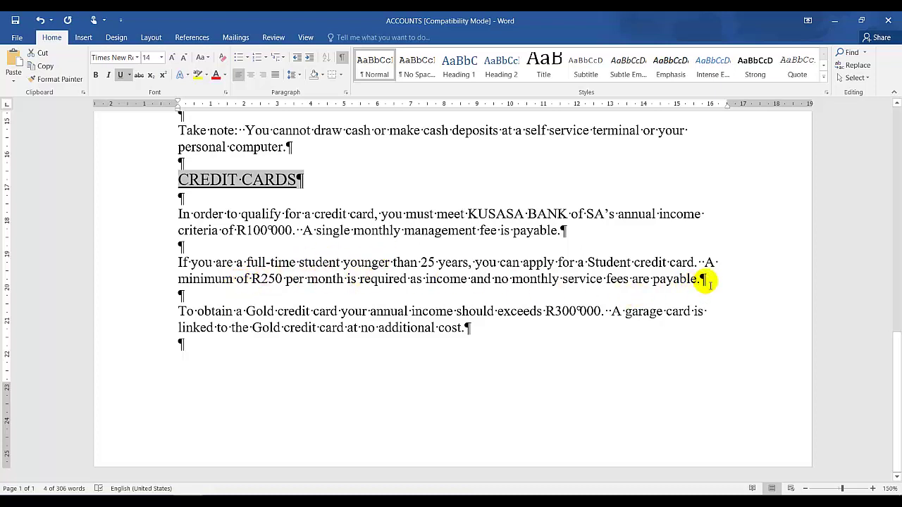
drag(704, 280, 185, 265)
key(Delete)
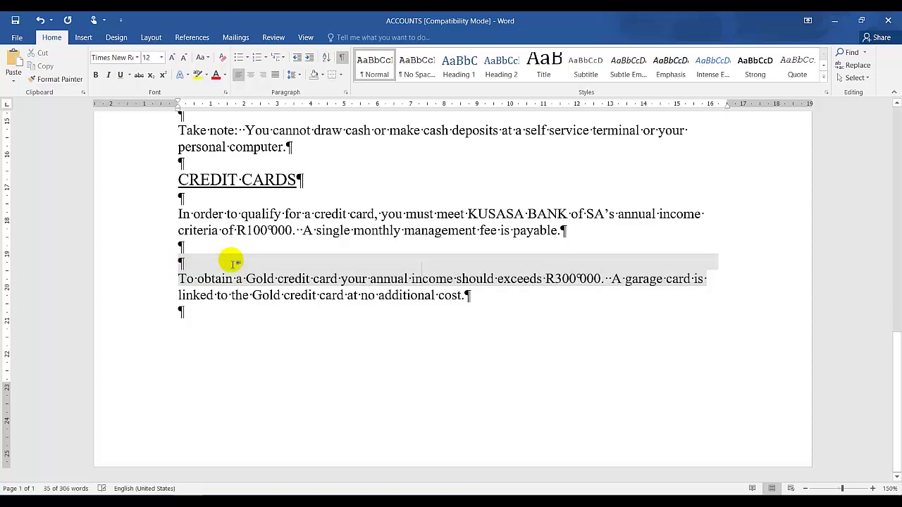
key(Delete)
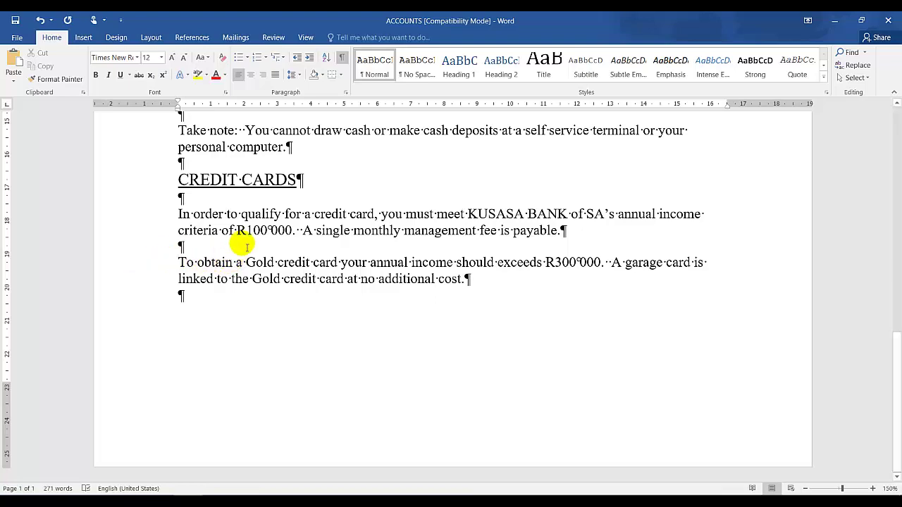
scroll(240, 236, up, 3)
scroll(239, 240, up, 7)
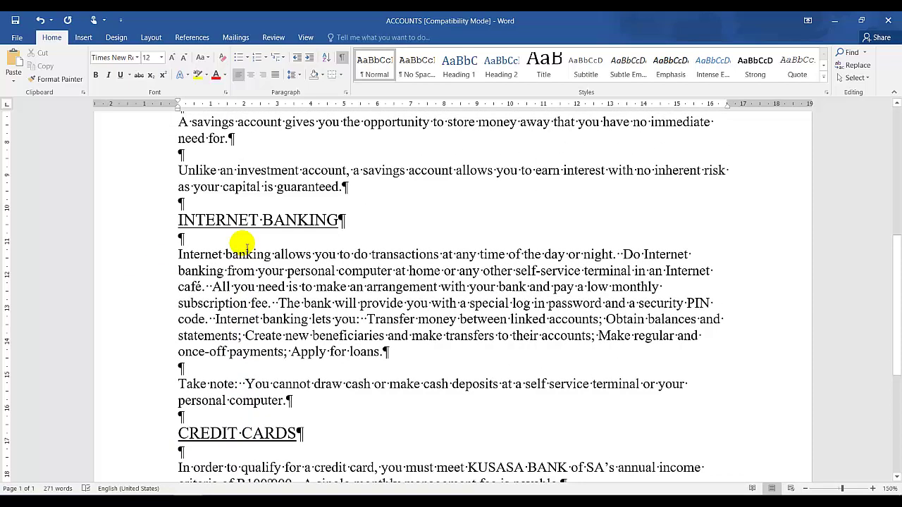
scroll(242, 247, up, 6)
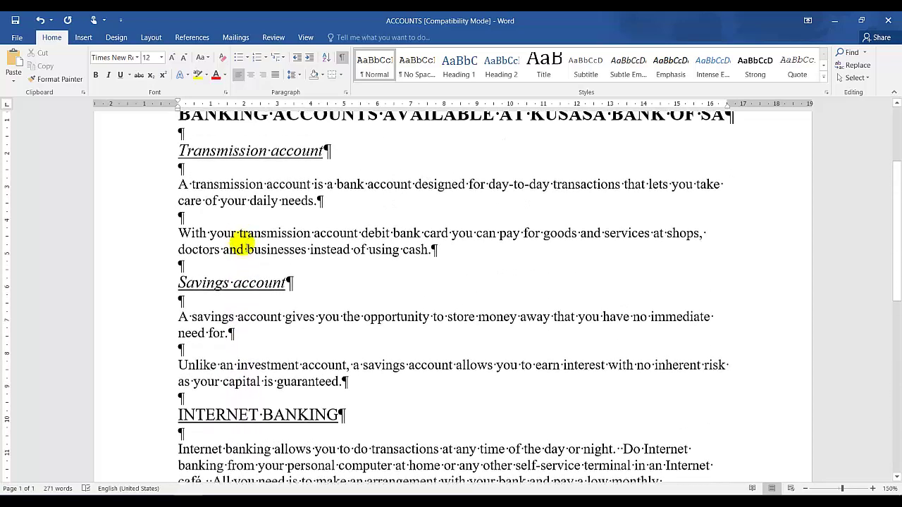
scroll(239, 243, down, 4)
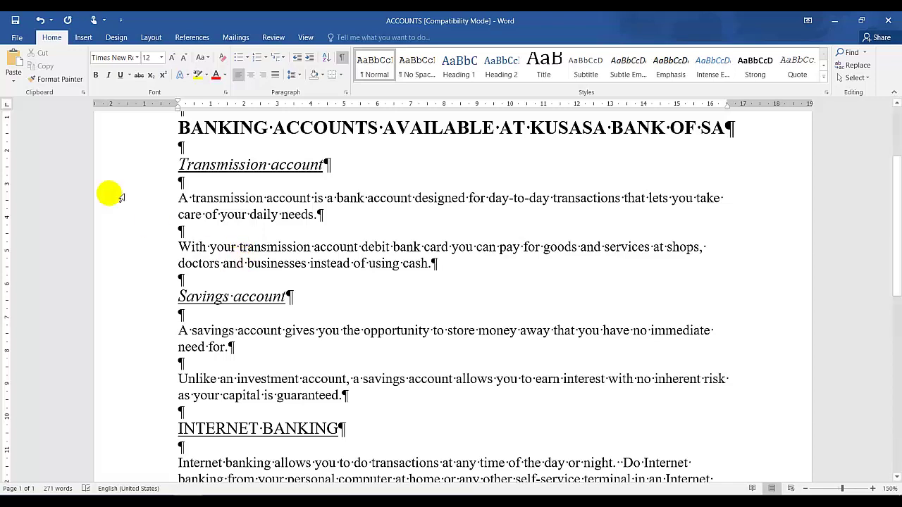
Step: Save the document as ACCOUNTS2 in the N4 ACTIVITIES COMPLETED folder on the Desktop, accepting the upgrade to the newest file format
click(17, 38)
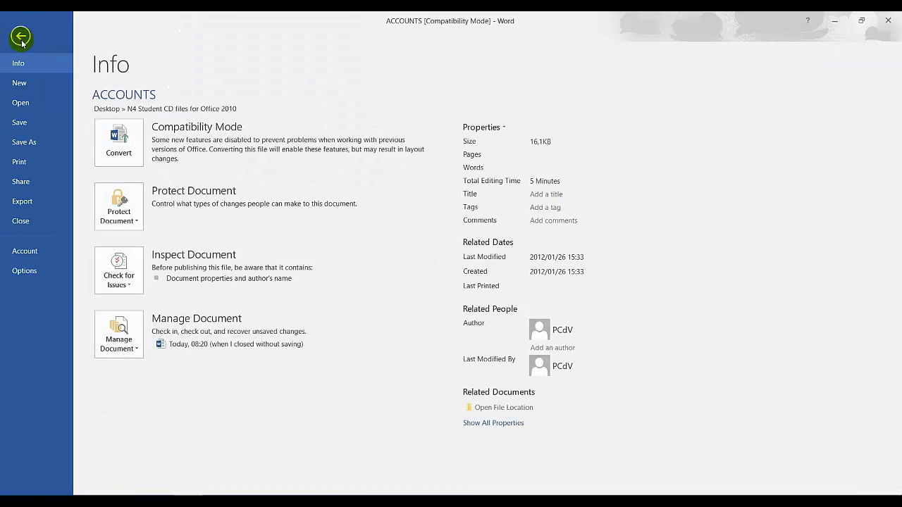
click(27, 144)
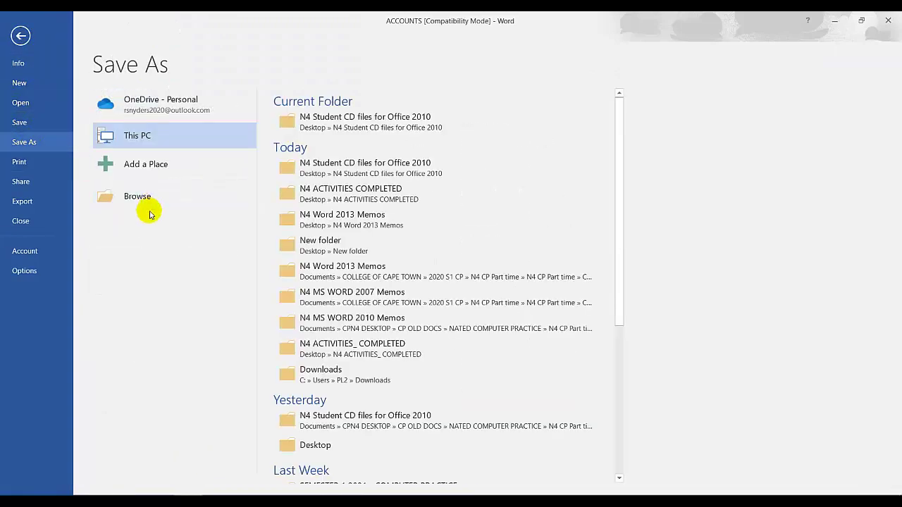
click(133, 197)
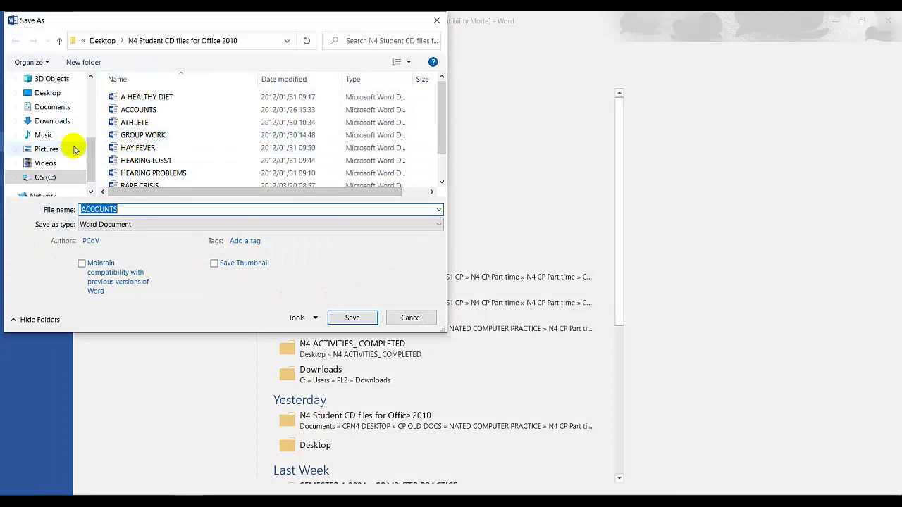
click(48, 95)
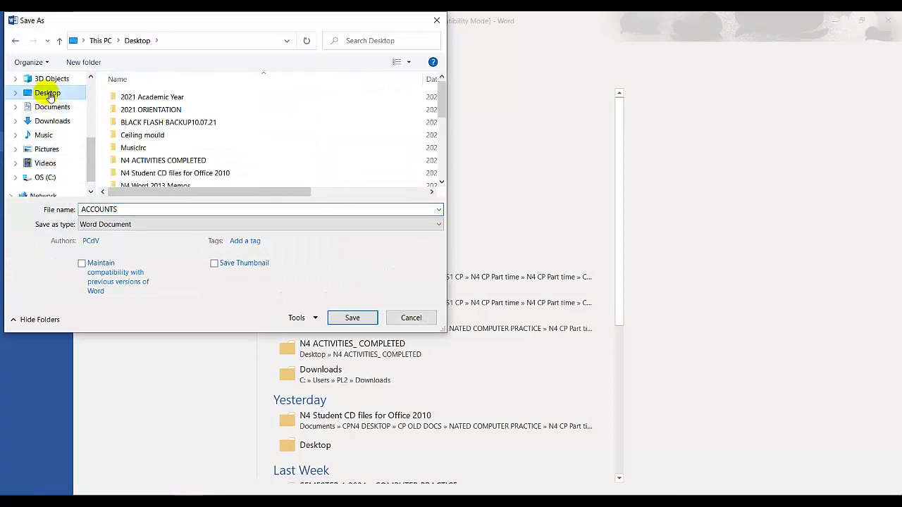
double_click(145, 162)
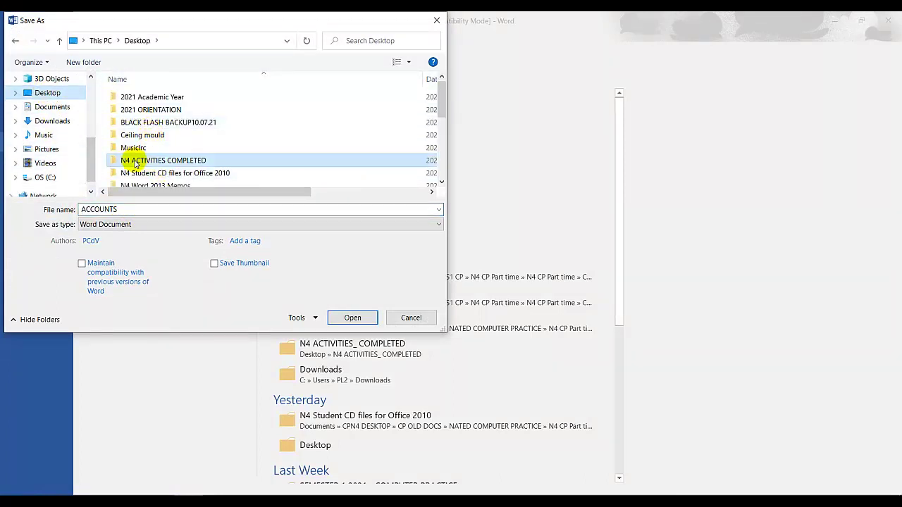
double_click(121, 209)
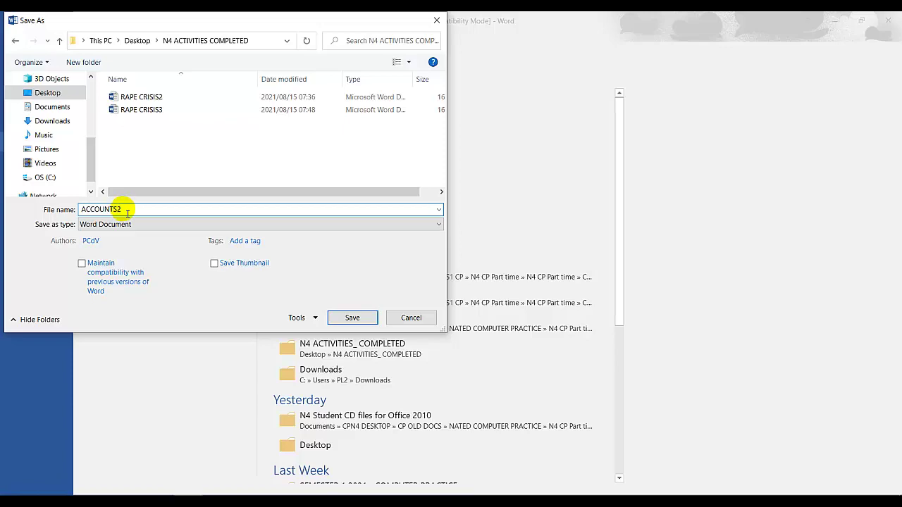
click(350, 317)
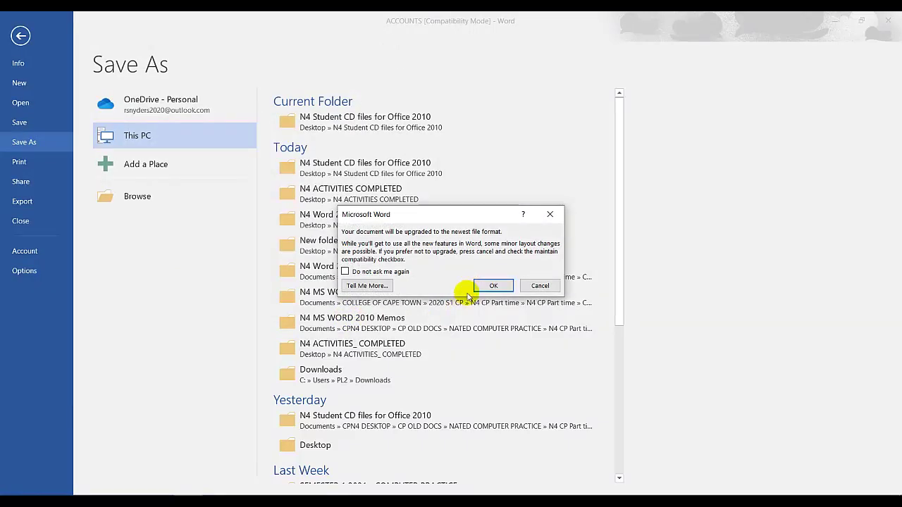
click(493, 287)
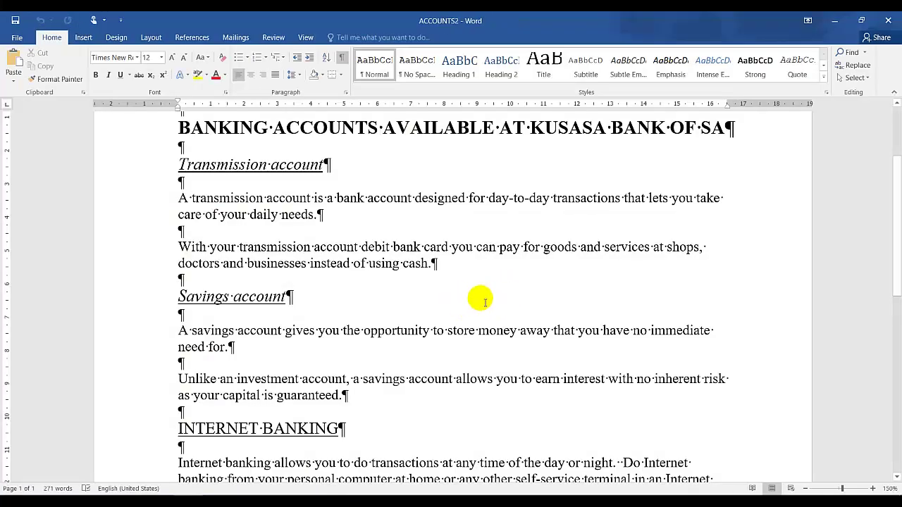
scroll(477, 304, up, 3)
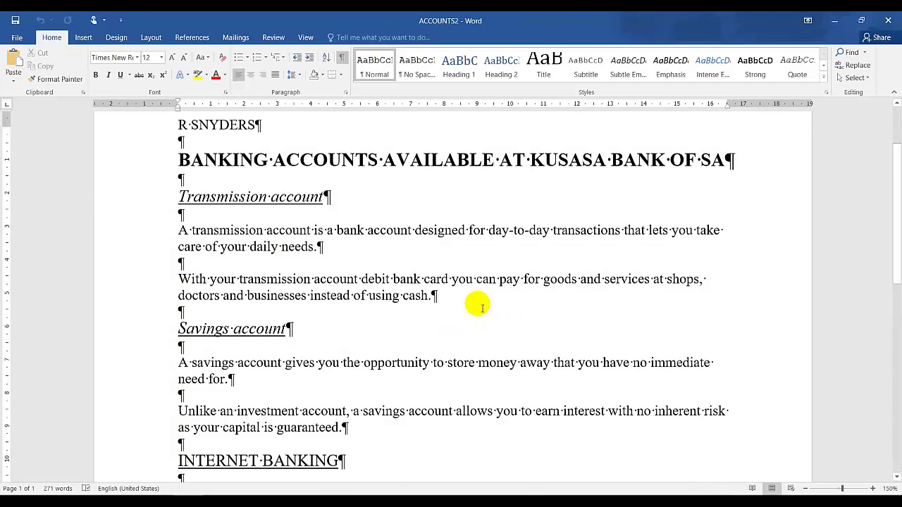